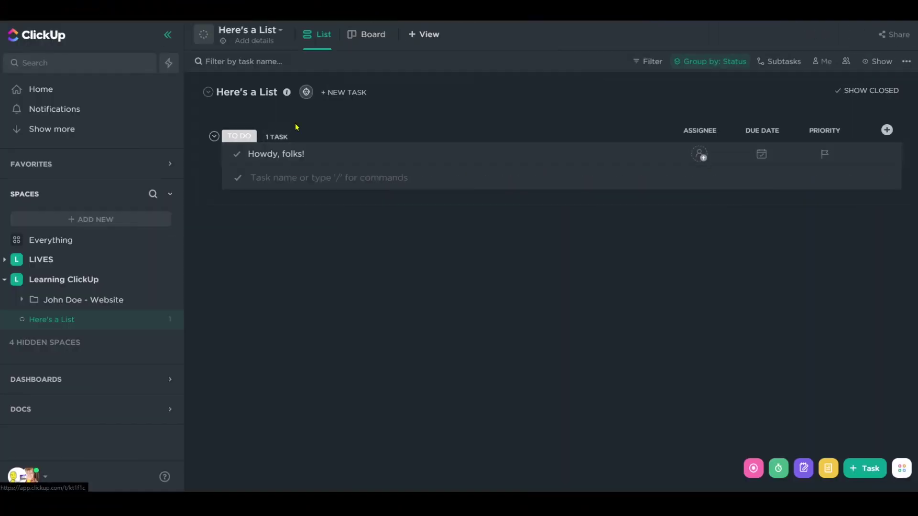
Re-save the list's comment automation unchanged from the active automations.
click(305, 94)
click(348, 124)
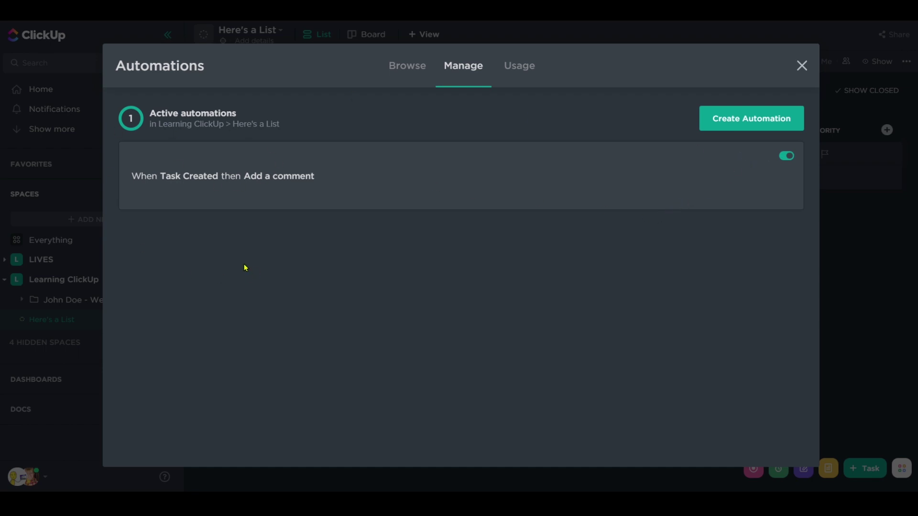
click(746, 157)
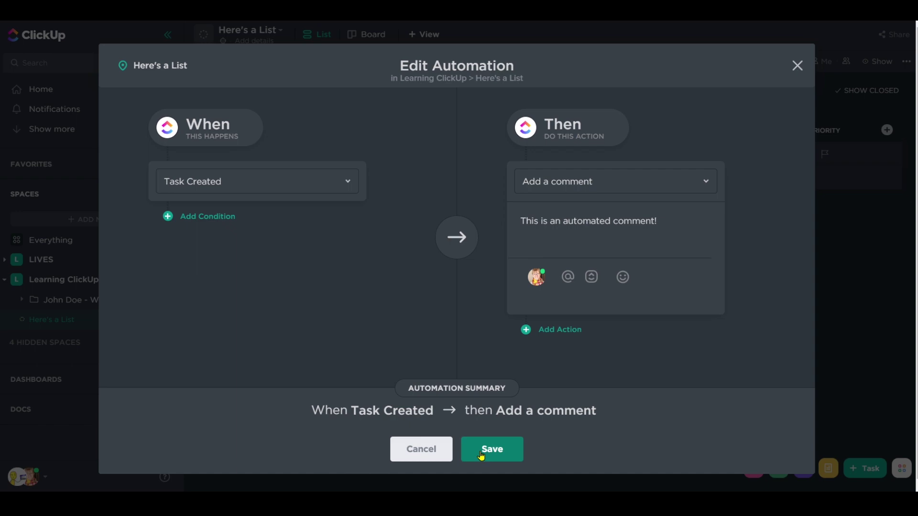
click(481, 456)
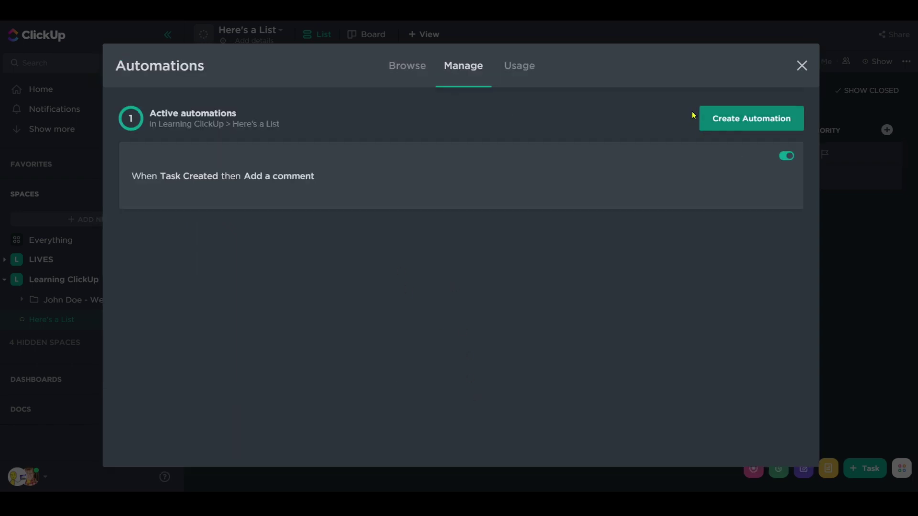
click(805, 67)
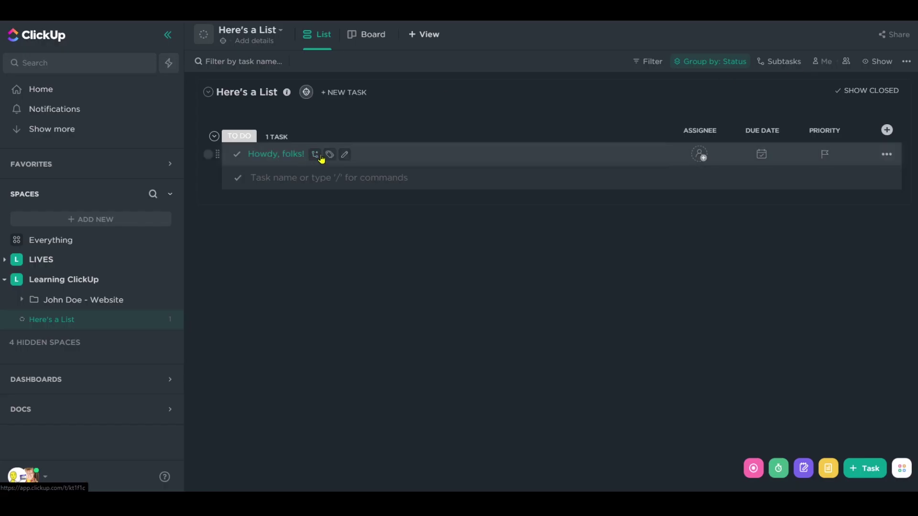
Create subtask 'This is subtask.' under Howdy, folks! and confirm its 'This is an automated comment!' comment.
click(320, 154)
text(This is)
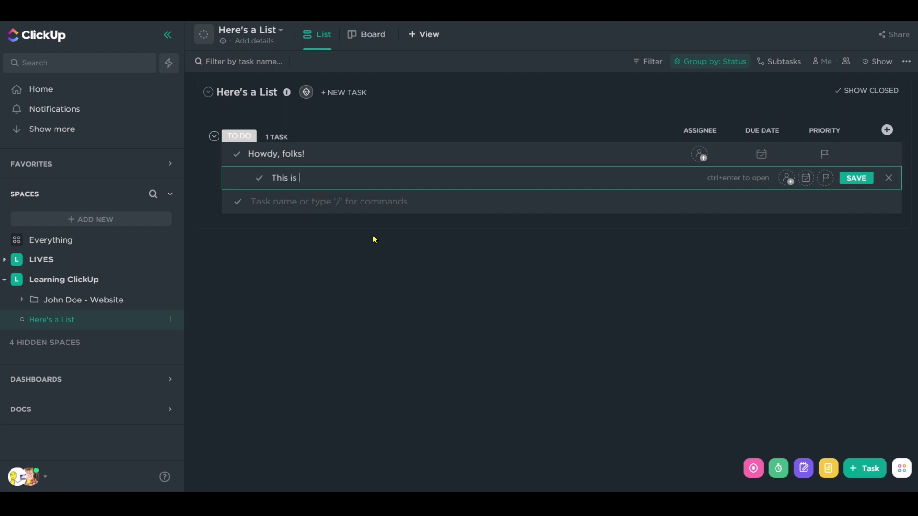
text( subtask.)
key(Return)
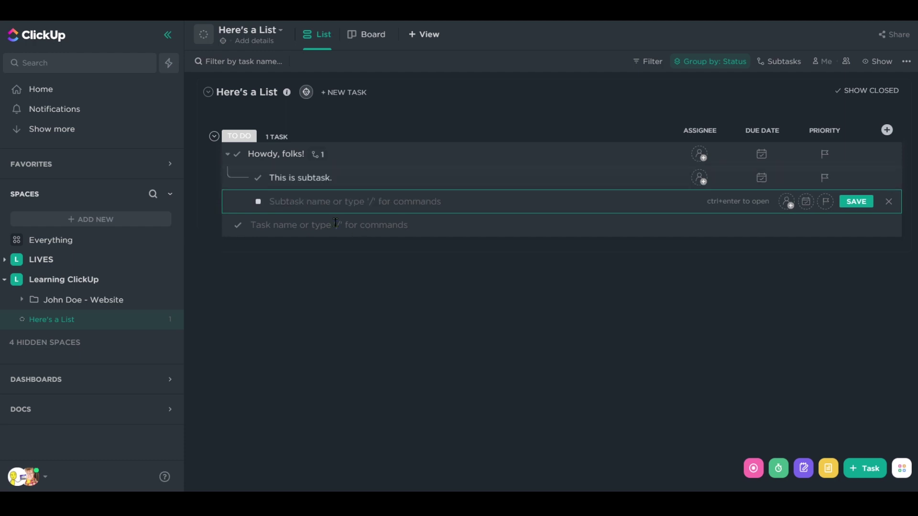
key(Escape)
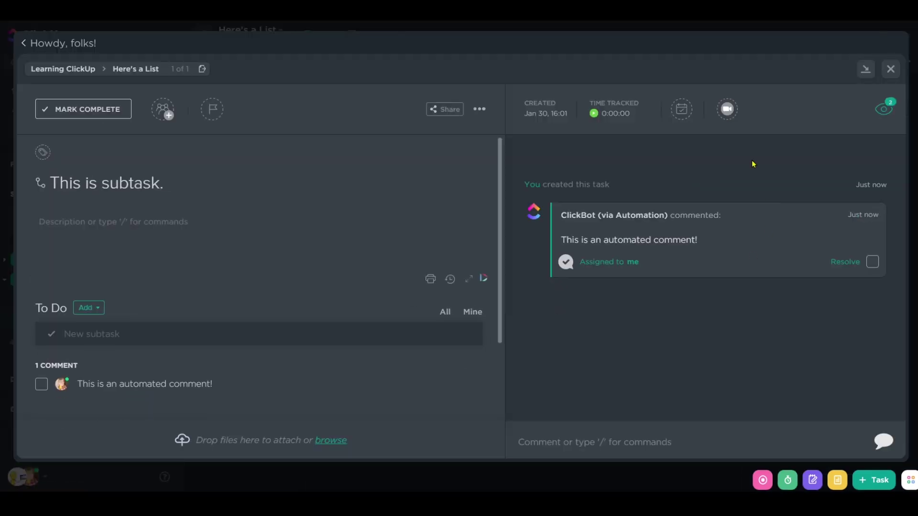
click(891, 69)
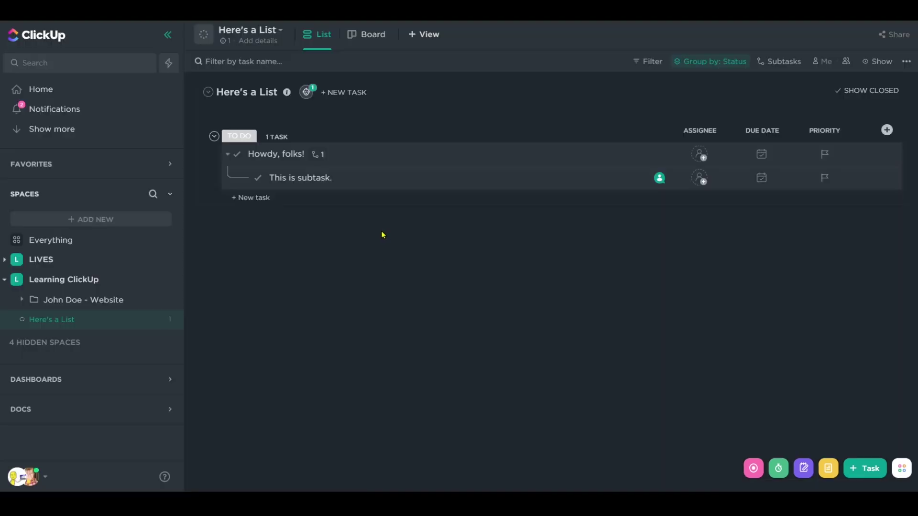
click(306, 91)
click(354, 122)
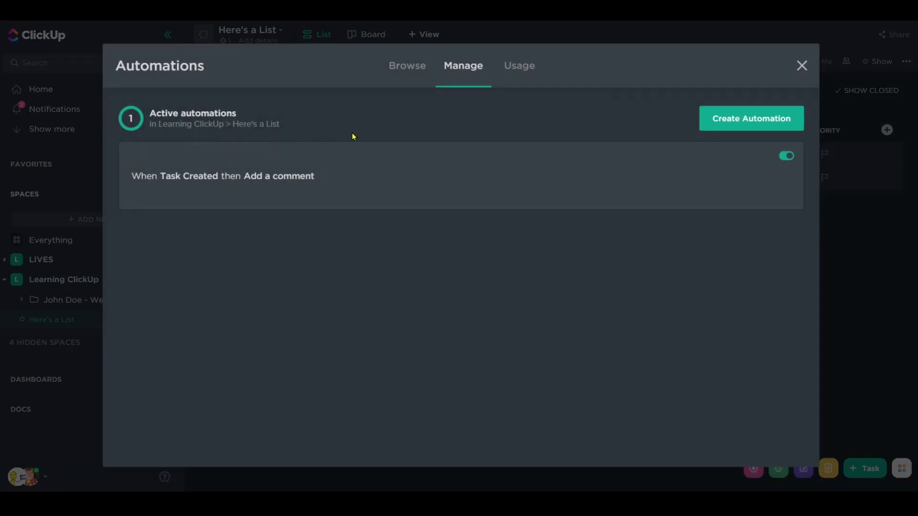
mouse_move(716, 166)
click(747, 156)
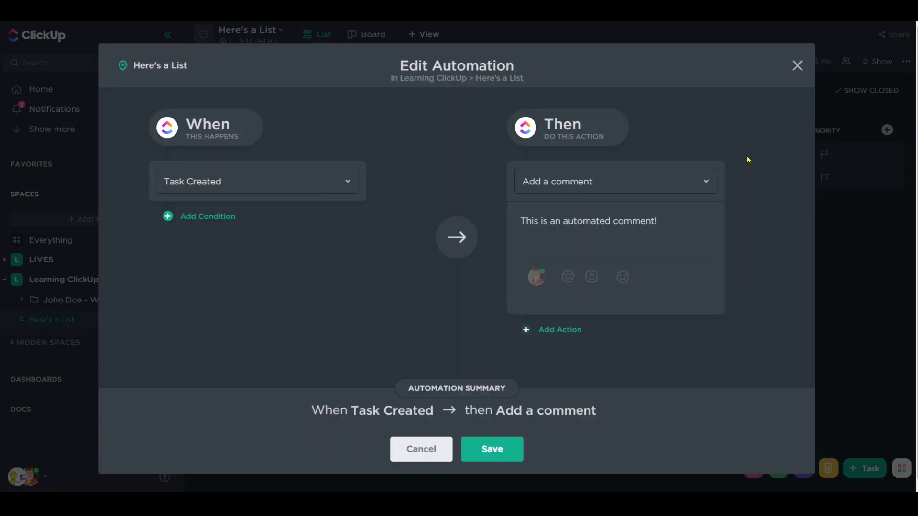
click(217, 217)
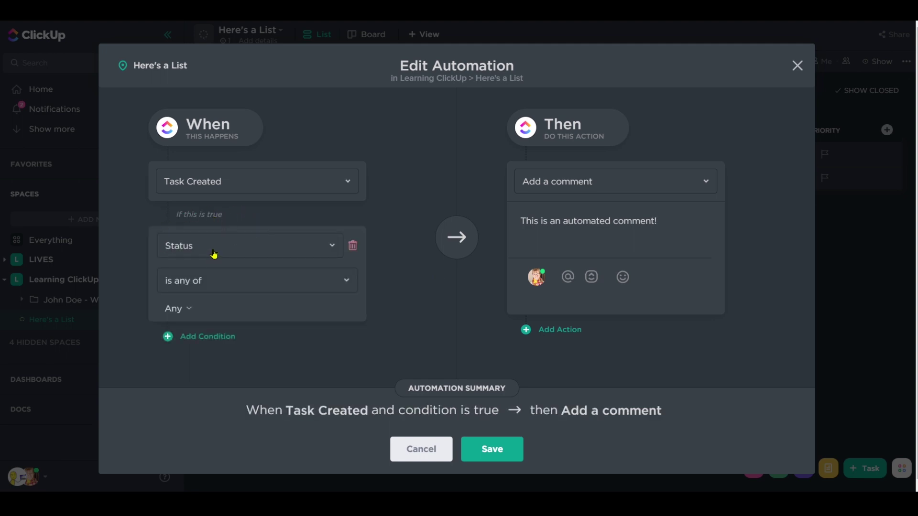
click(244, 253)
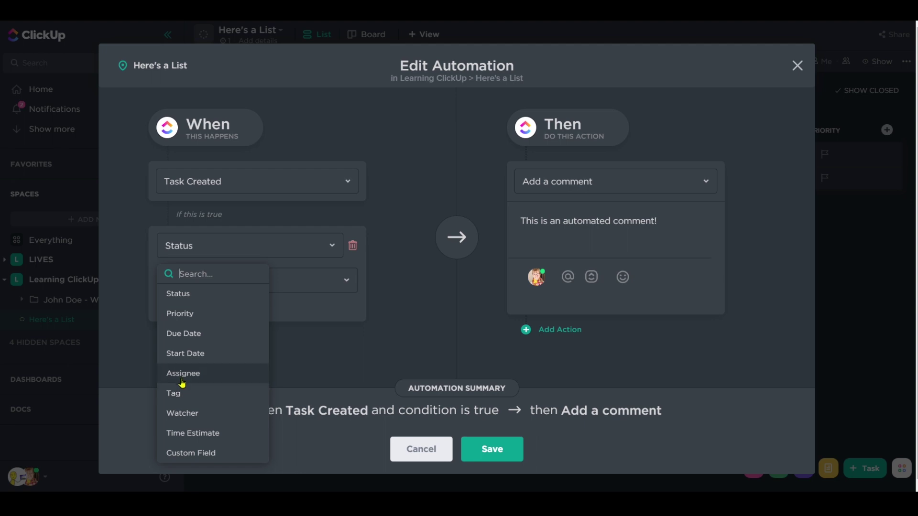
click(420, 449)
click(420, 449)
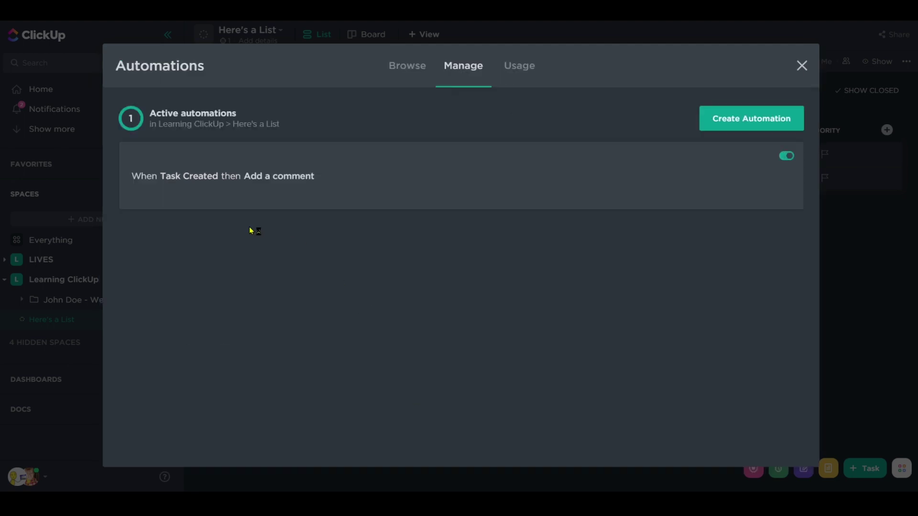
click(804, 66)
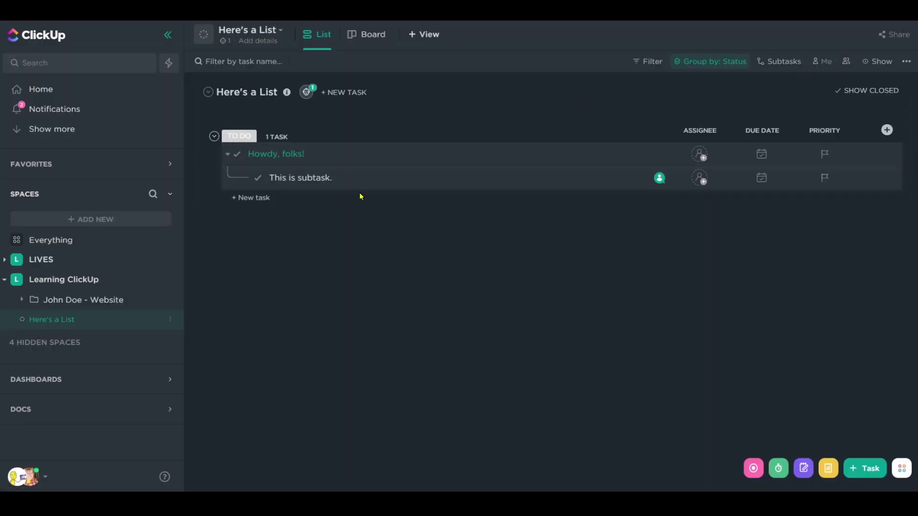
Rename the task to 'Howdy, folks! YouTube Video' and add a new Dropdown field column.
text(Tube Video)
key(Return)
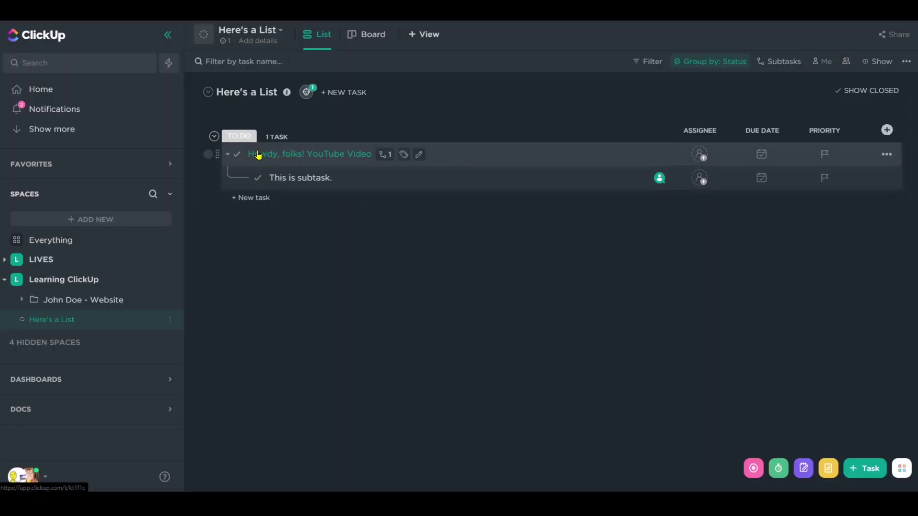
click(888, 130)
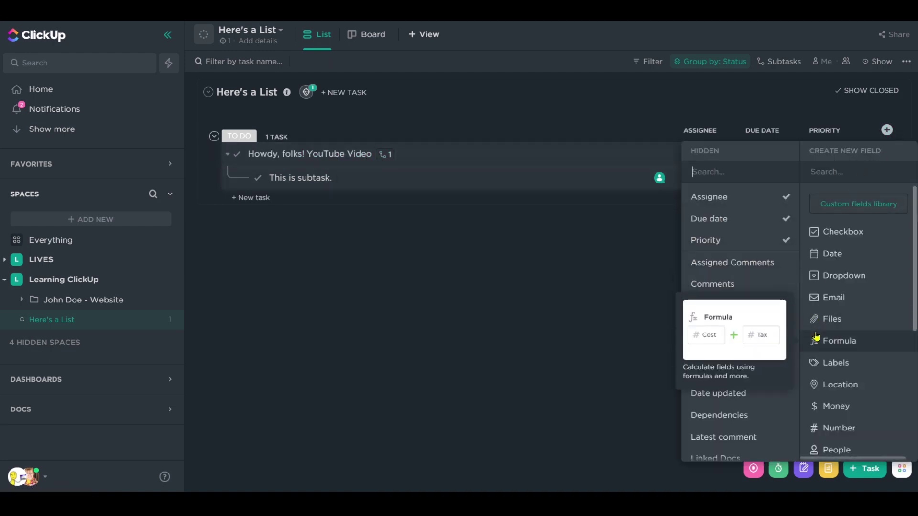
click(836, 276)
Name the dropdown Playlist with options ClickUp Tutorials, ClickUp for Clients and Western Comedy.
text(Playlist)
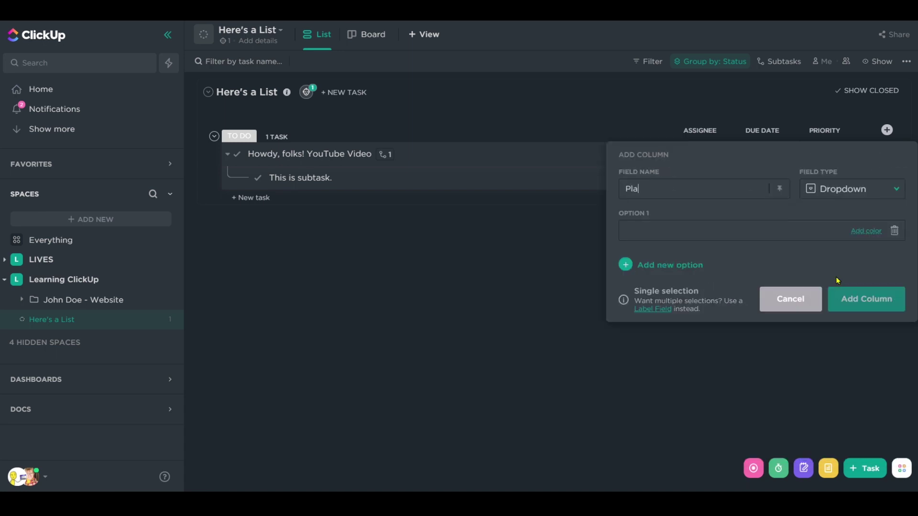
key(Tab)
text(ClickUp Tutorials)
key(Return)
text(ClickUp for Clients)
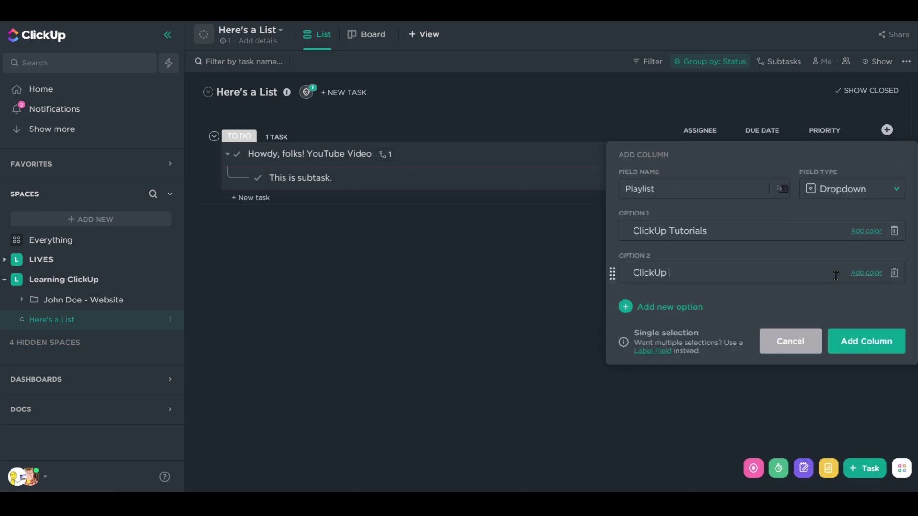
key(Return)
text(Western Comedy)
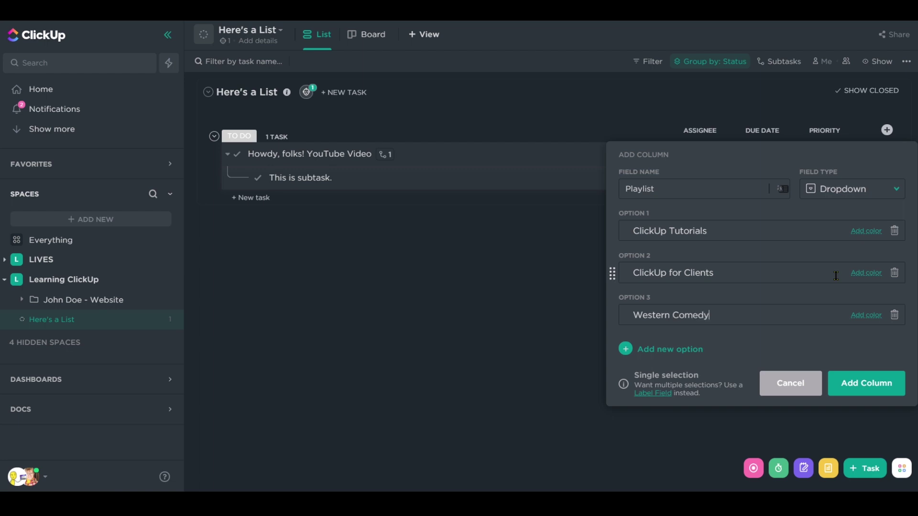
key(Return)
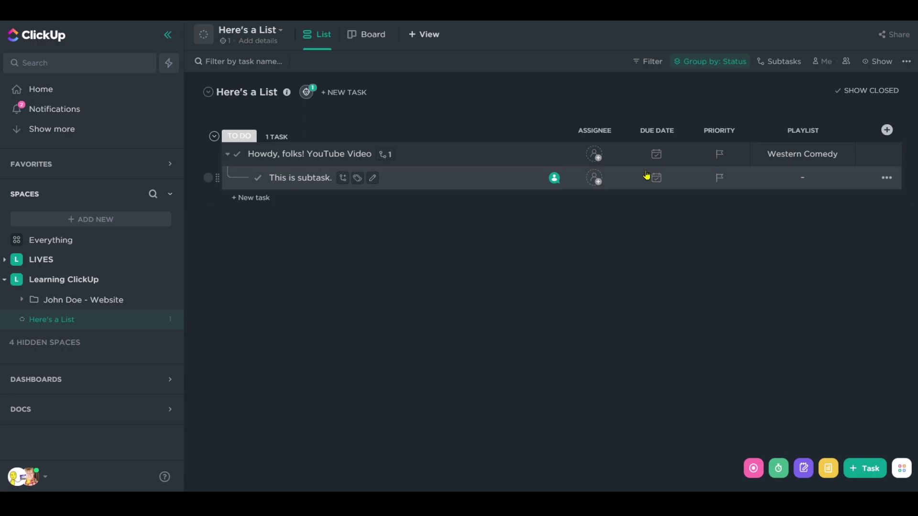
Add a Custom Field condition on the Playlist field to the comment automation.
click(307, 92)
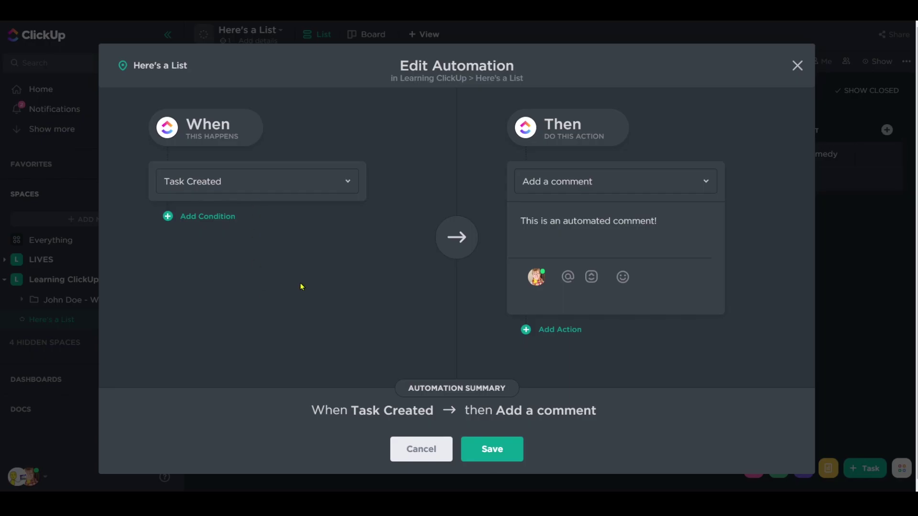
click(191, 218)
click(213, 247)
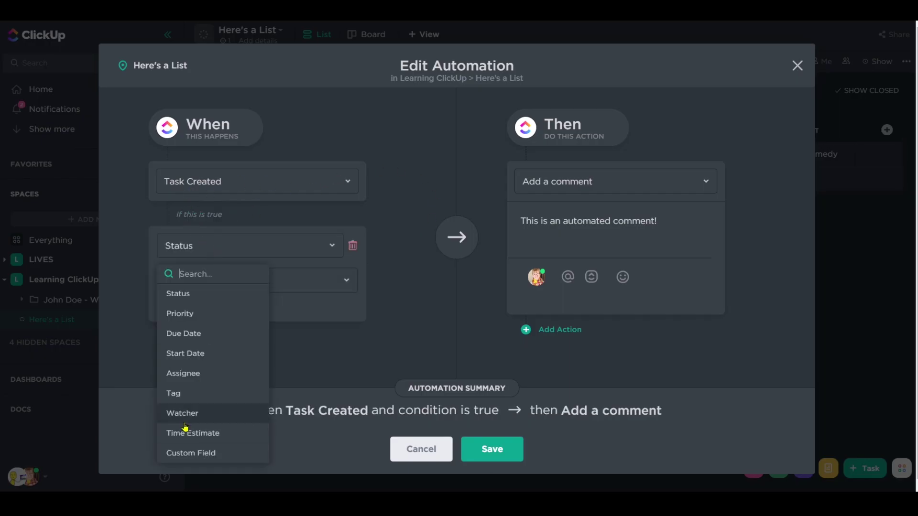
click(193, 454)
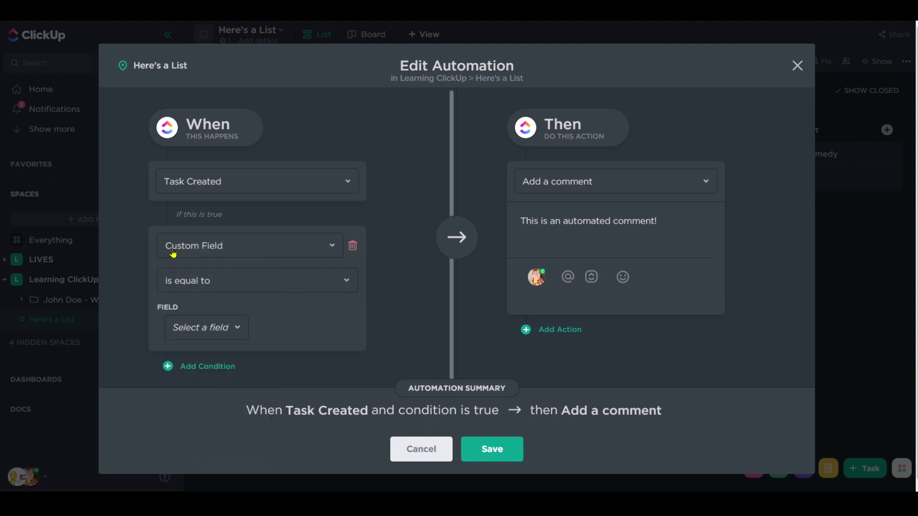
click(239, 281)
click(182, 367)
click(220, 330)
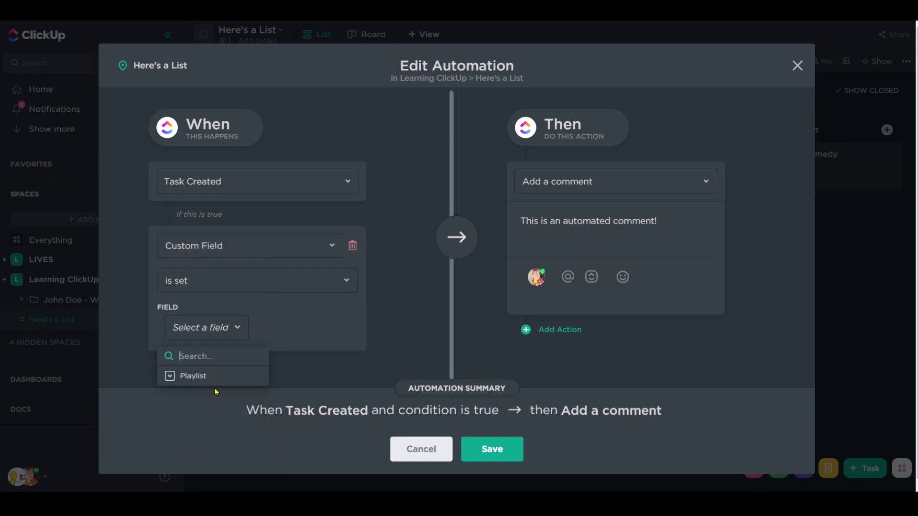
click(206, 376)
Set the Playlist condition to 'is not set' and save the automation.
click(201, 285)
click(206, 388)
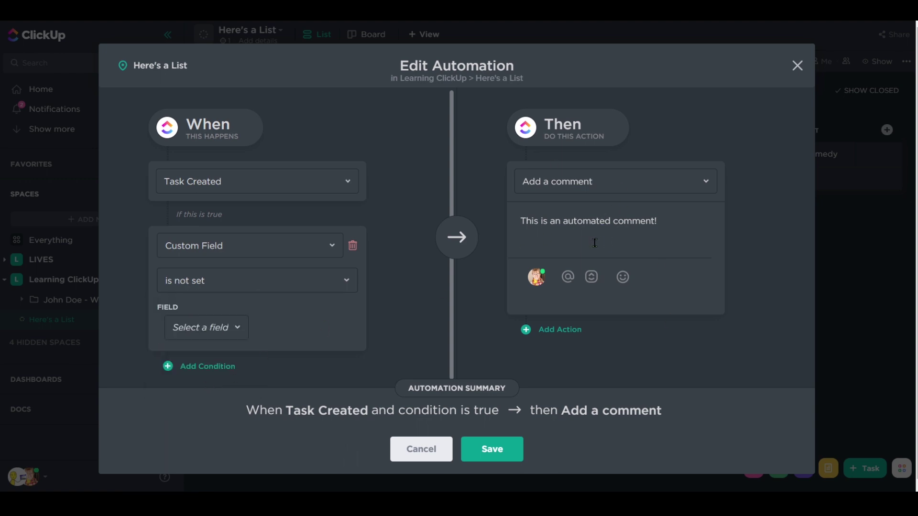
click(229, 324)
click(205, 376)
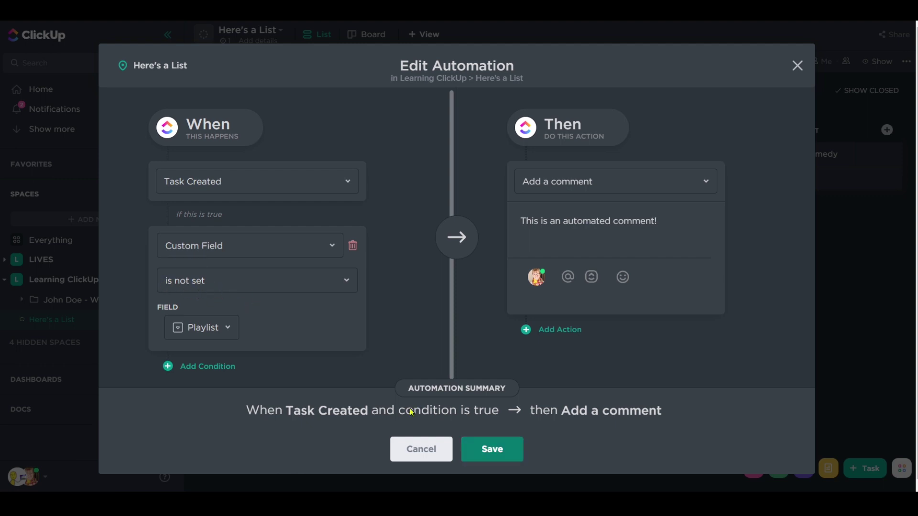
click(509, 446)
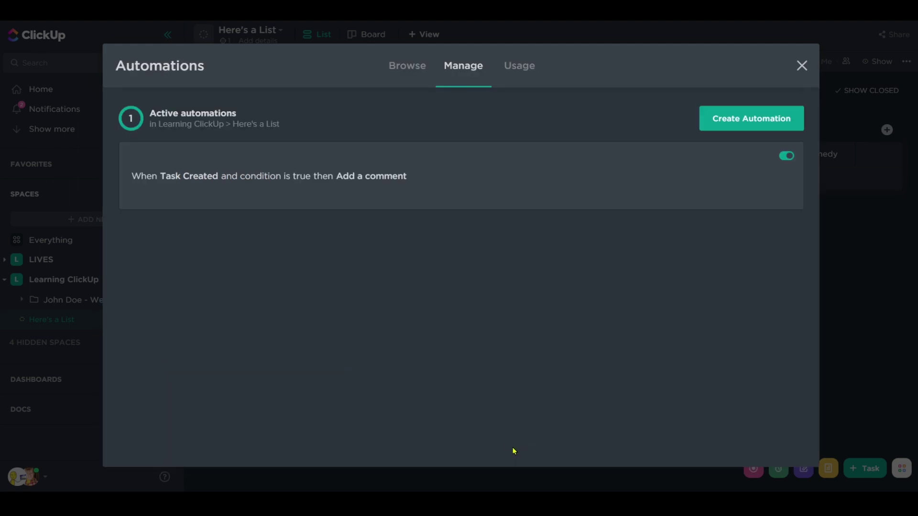
click(802, 66)
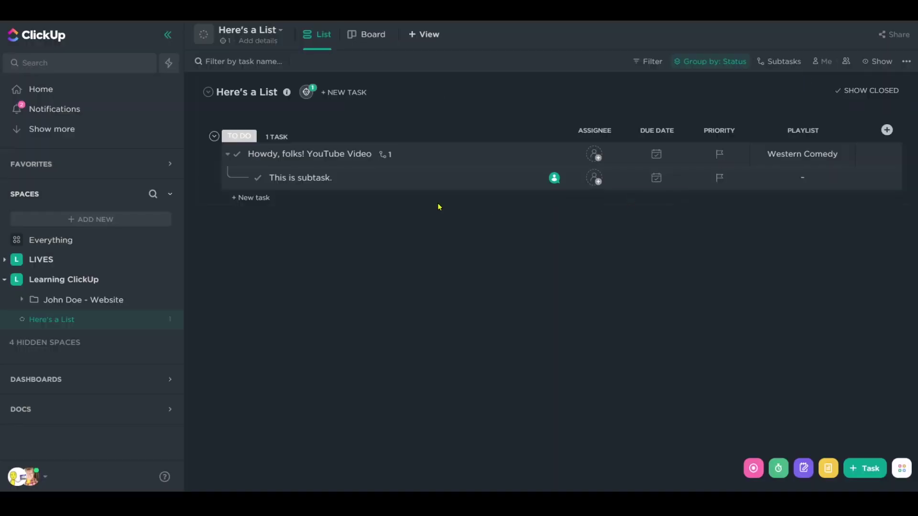
Make the Playlist custom field required.
click(819, 130)
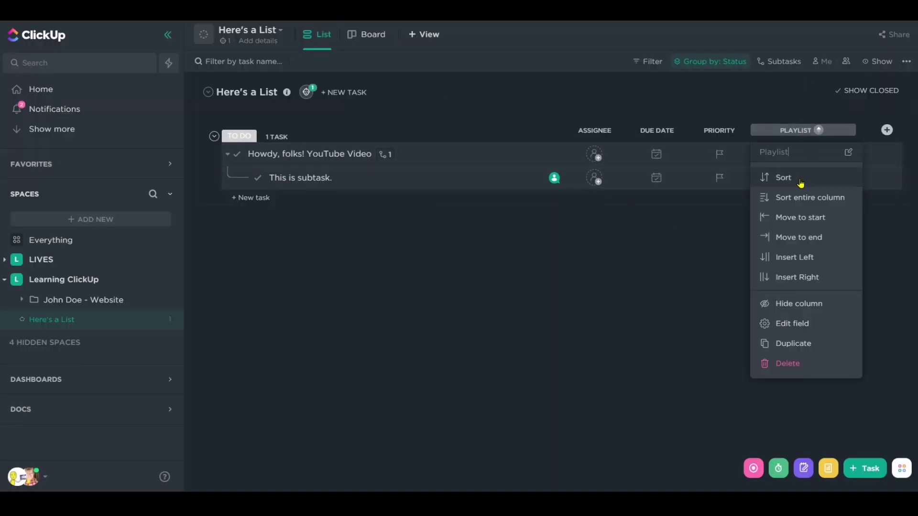
click(785, 325)
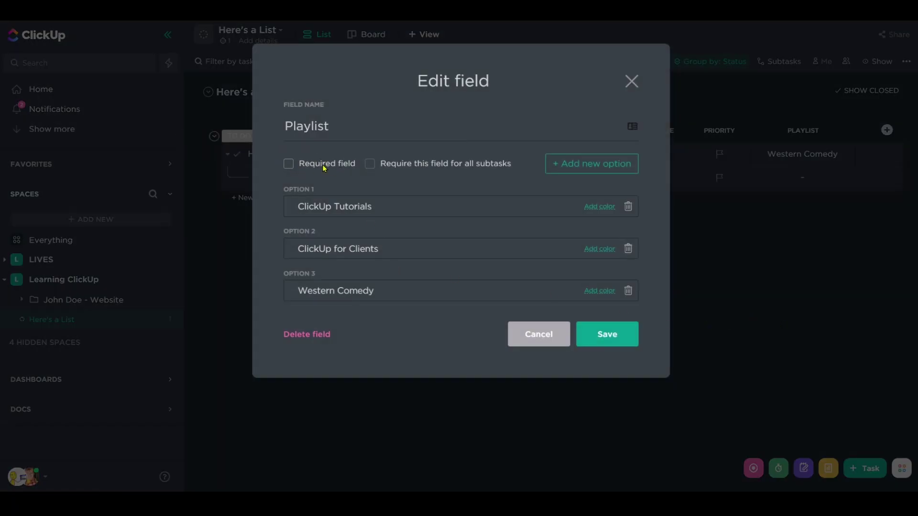
click(292, 165)
click(589, 340)
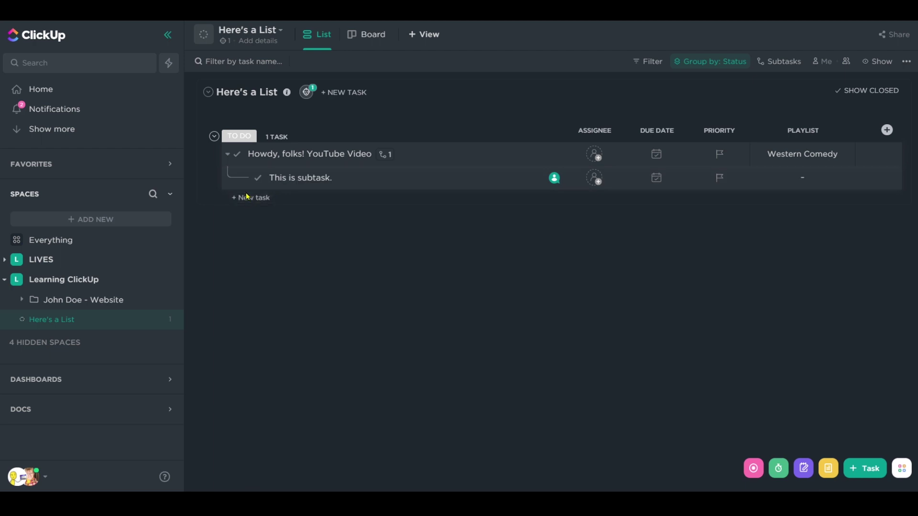
Add the task 'New YT Video' with its Playlist set to ClickUp Tutorials.
click(260, 198)
text(New)
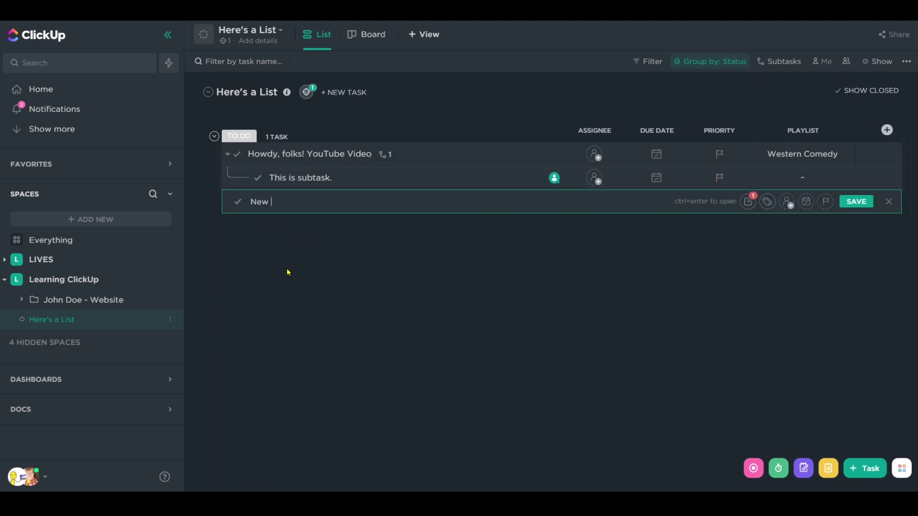
text( YT Video)
key(Return)
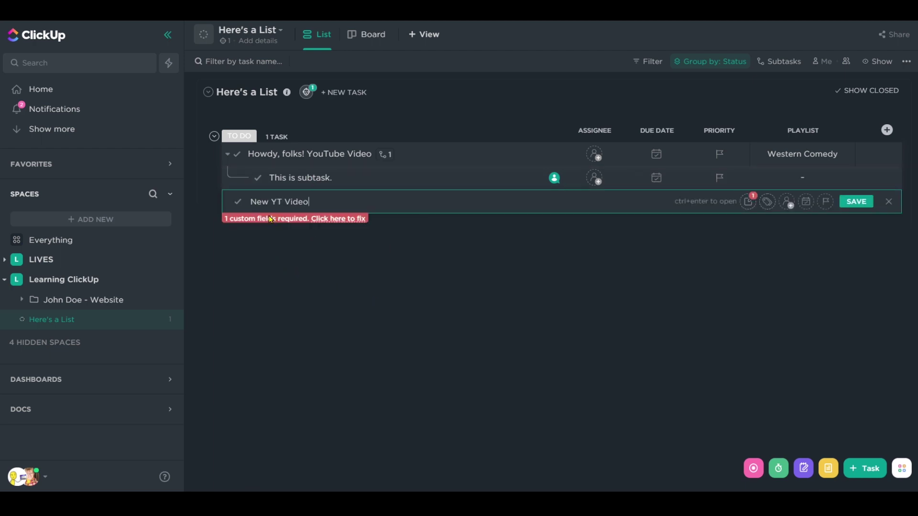
click(760, 203)
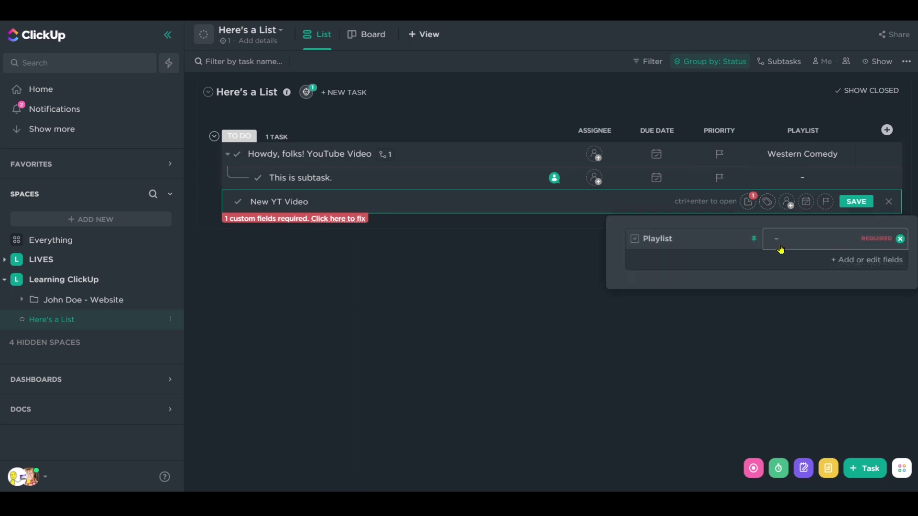
click(815, 244)
click(808, 334)
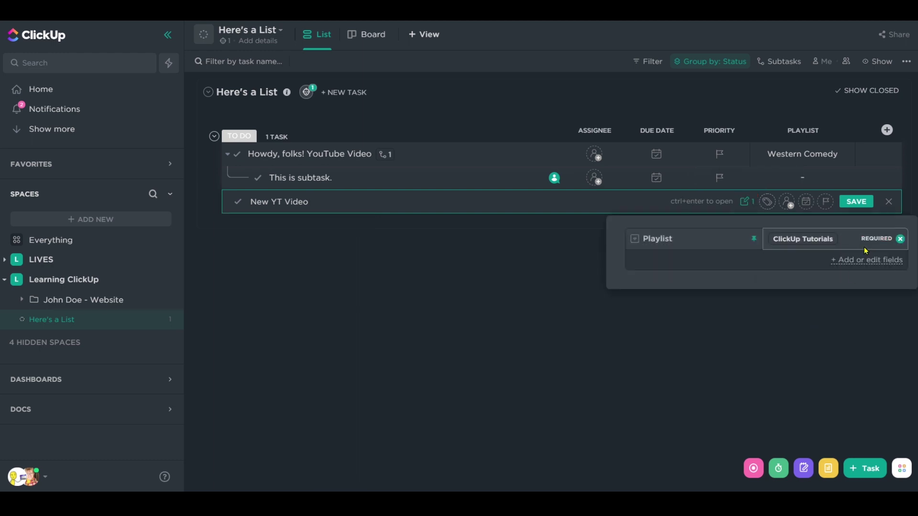
click(857, 206)
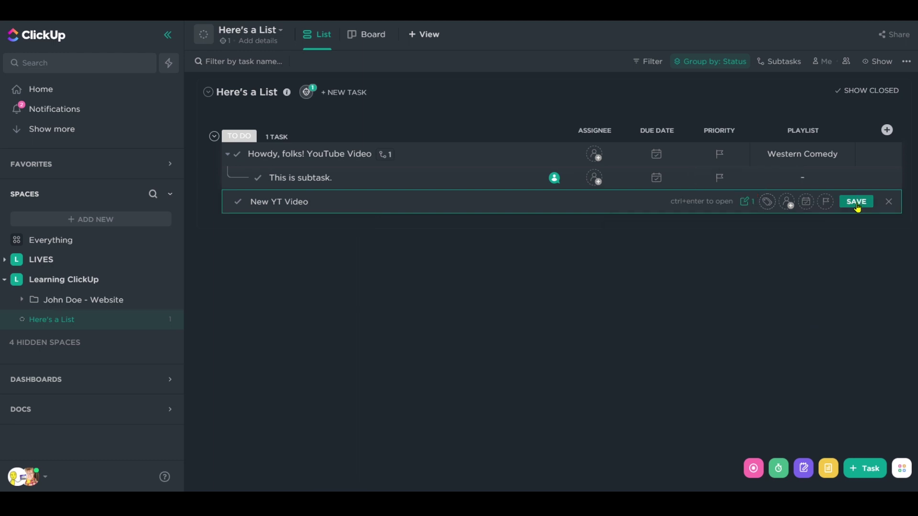
click(673, 335)
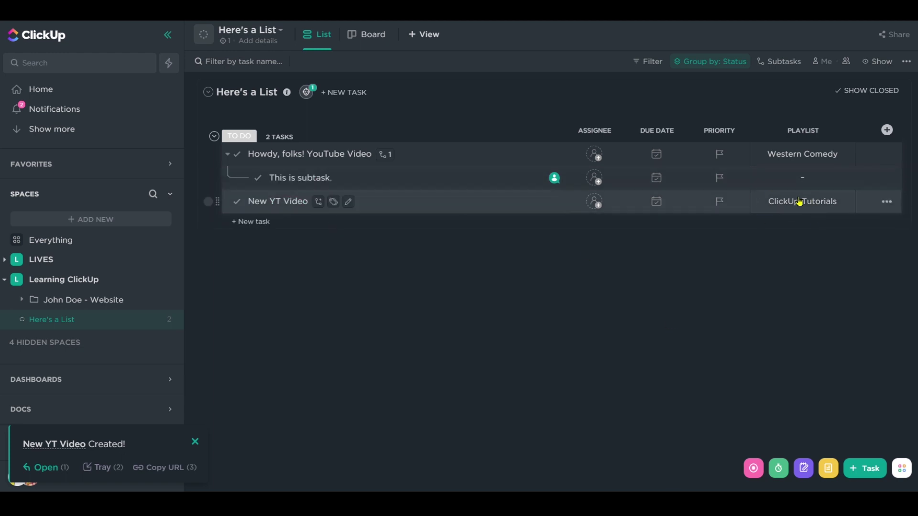
key(1)
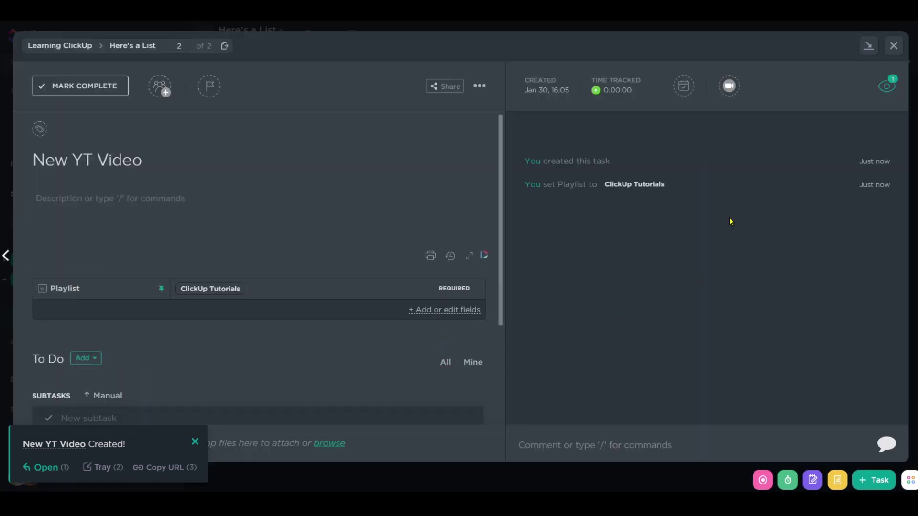
click(894, 45)
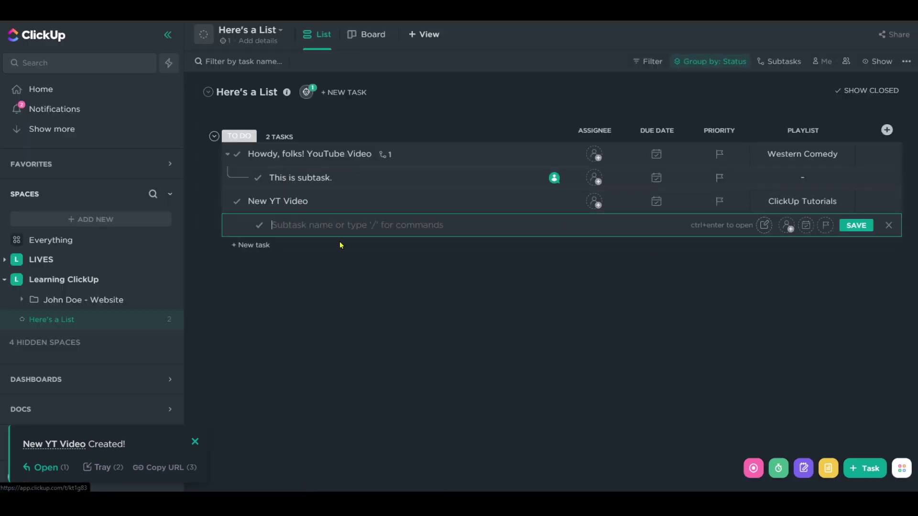
Add subtask 'lkjlkj' under New YT Video and check it received the automated comment.
text(lkjlkj)
key(Return)
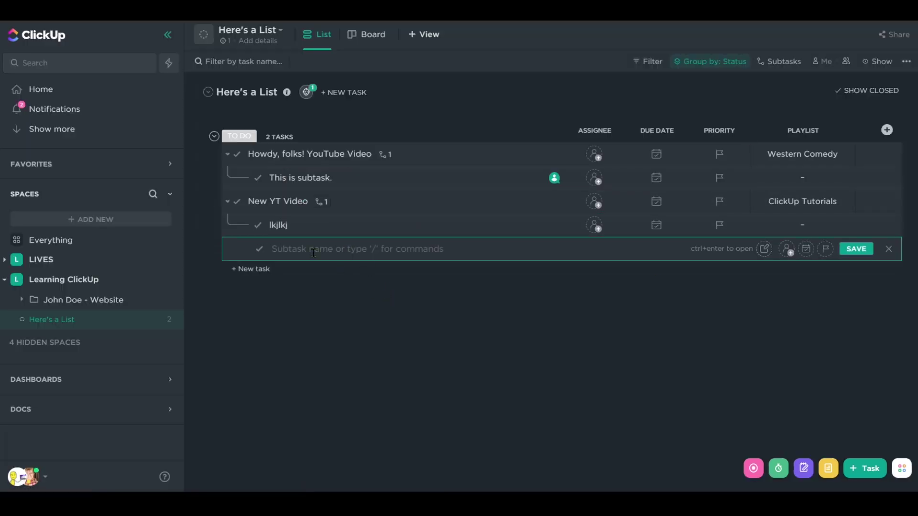
click(278, 228)
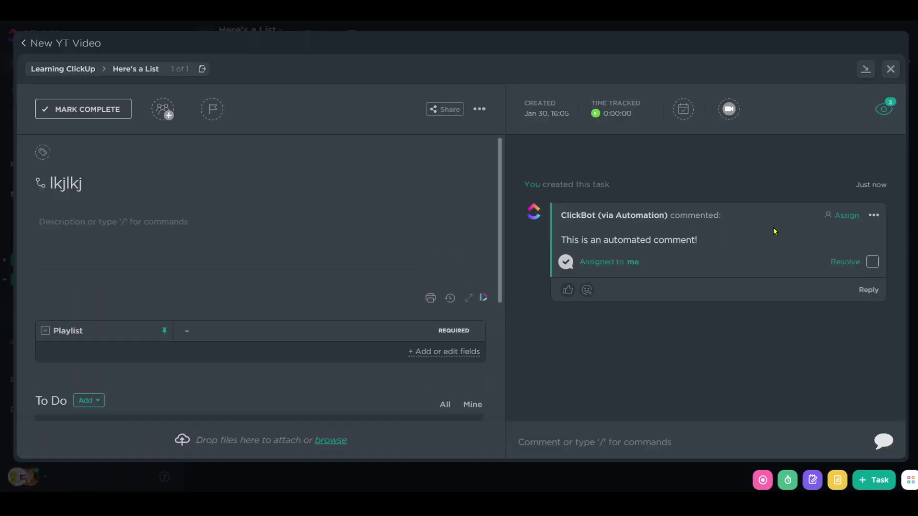
click(890, 68)
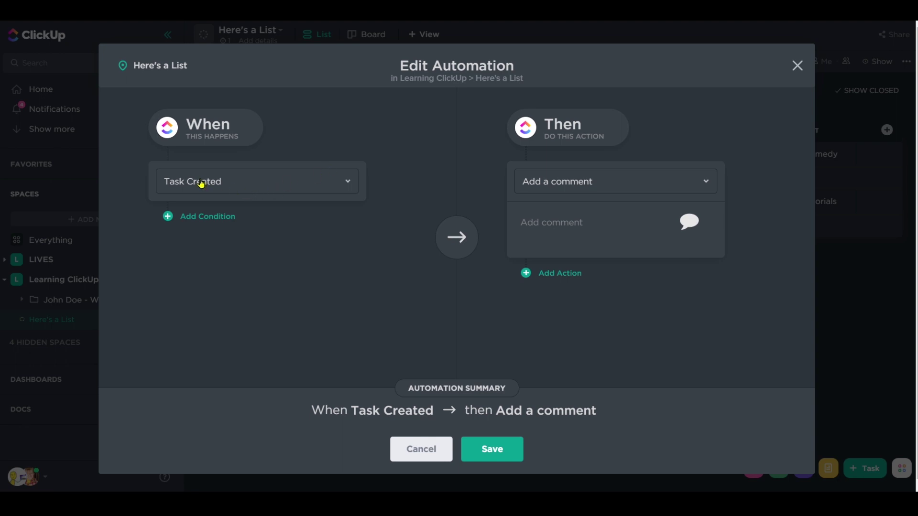
Add an 'Assignee is set' condition to the Task Created automation.
click(200, 219)
click(199, 256)
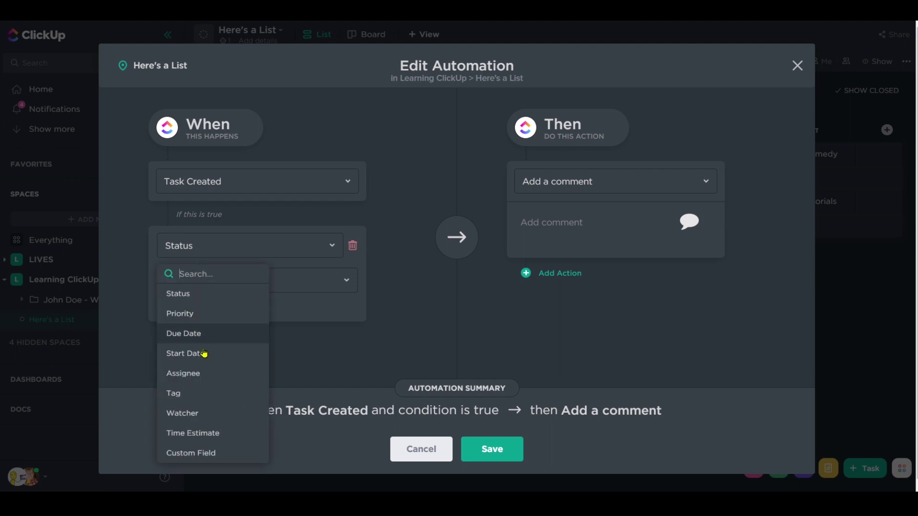
click(206, 377)
click(198, 286)
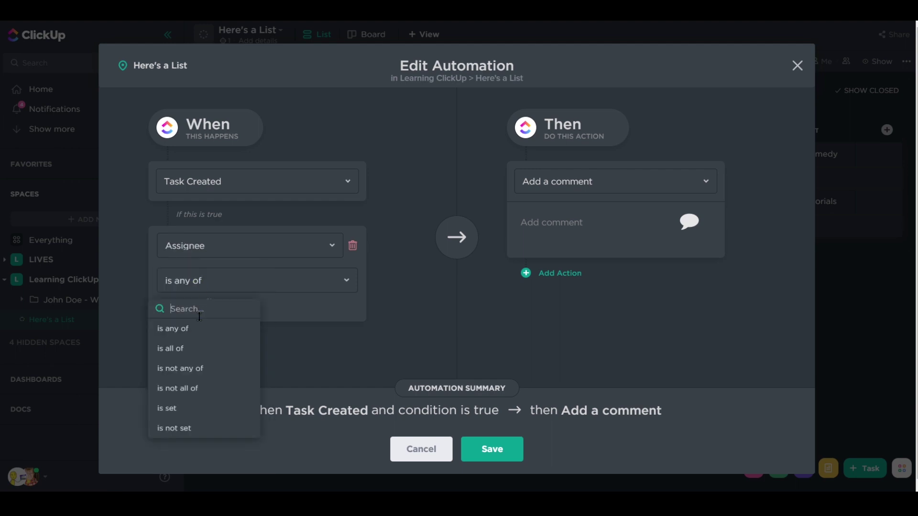
click(232, 413)
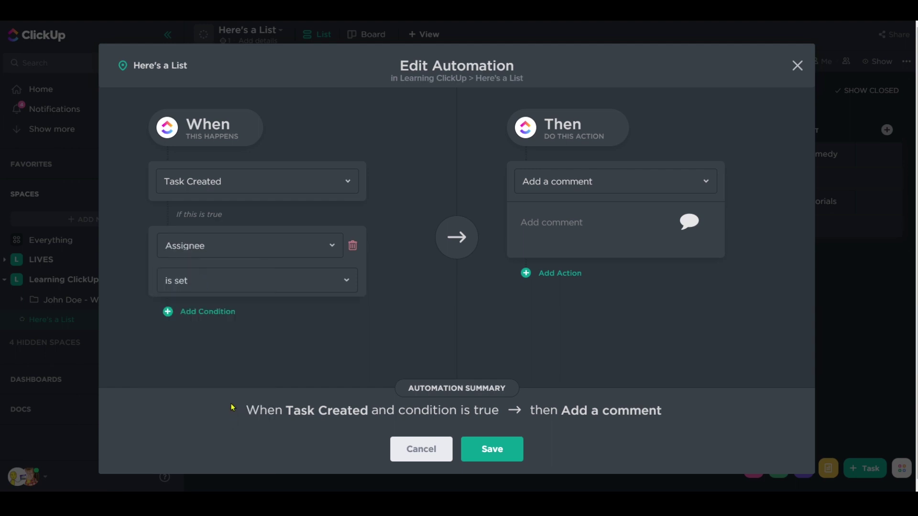
Set the automation's comment to 'kjhkjhkjh' and save it.
click(564, 214)
text(kjhkjhkjh)
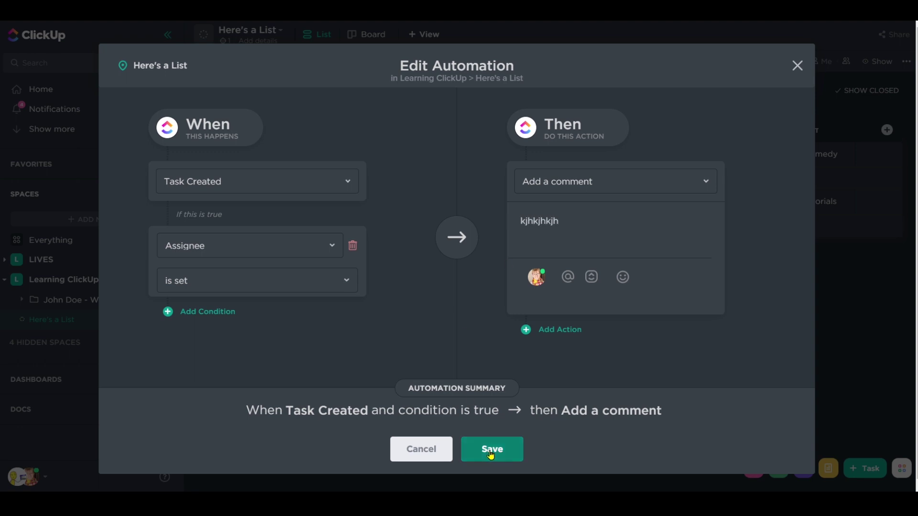
click(493, 452)
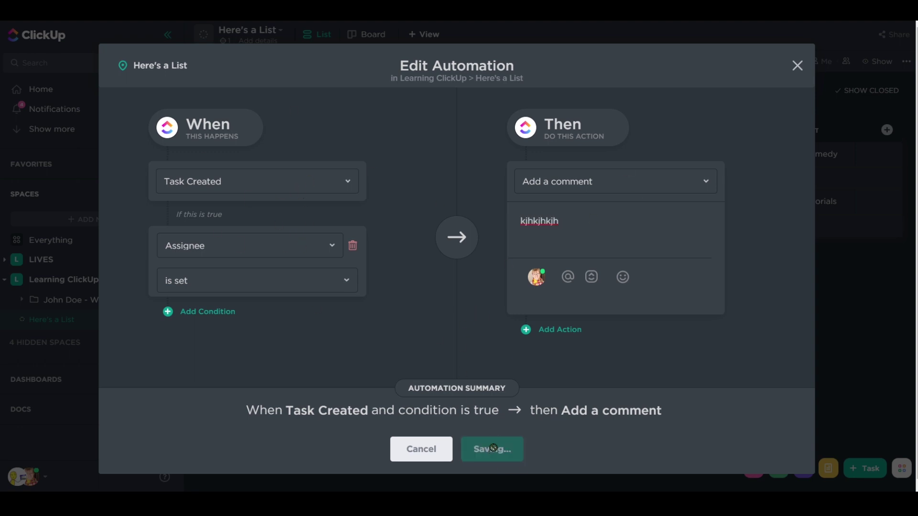
click(855, 248)
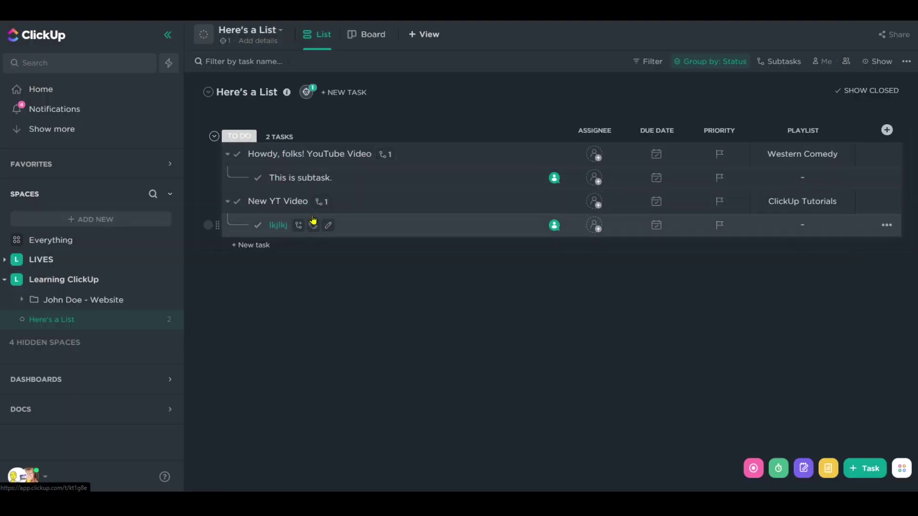
Add an unassigned subtask 'lkjlkj' under New YT Video.
click(338, 201)
text(lkjlkj)
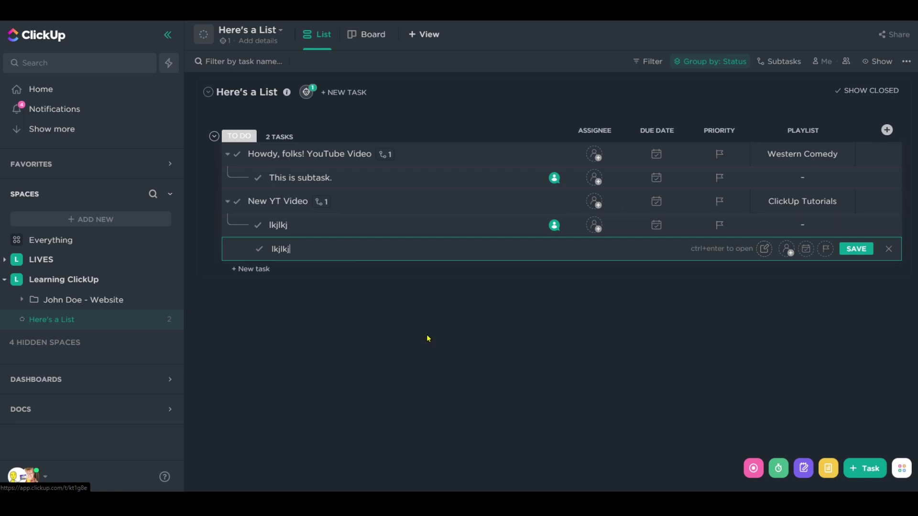
key(Return)
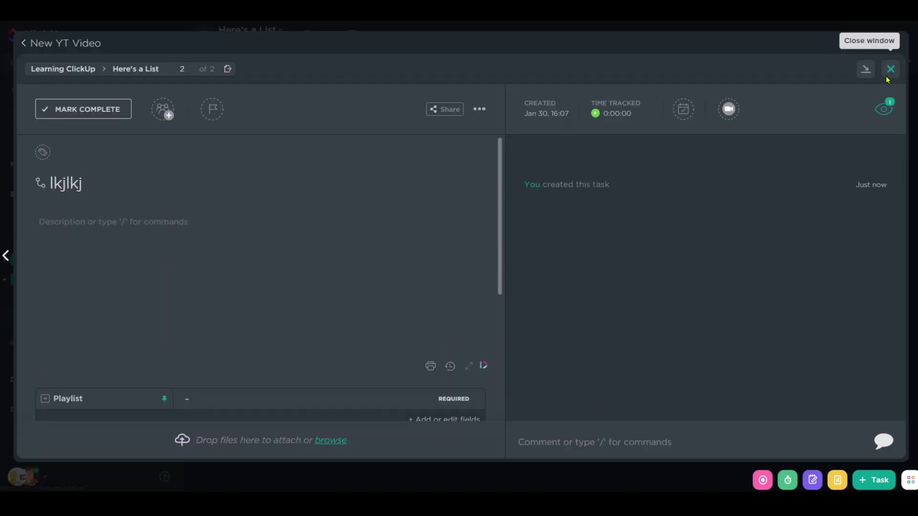
click(889, 68)
Add a second 'lkjlkj' subtask assigned to yourself and check its 'kjhkjhkjh' comment.
click(338, 201)
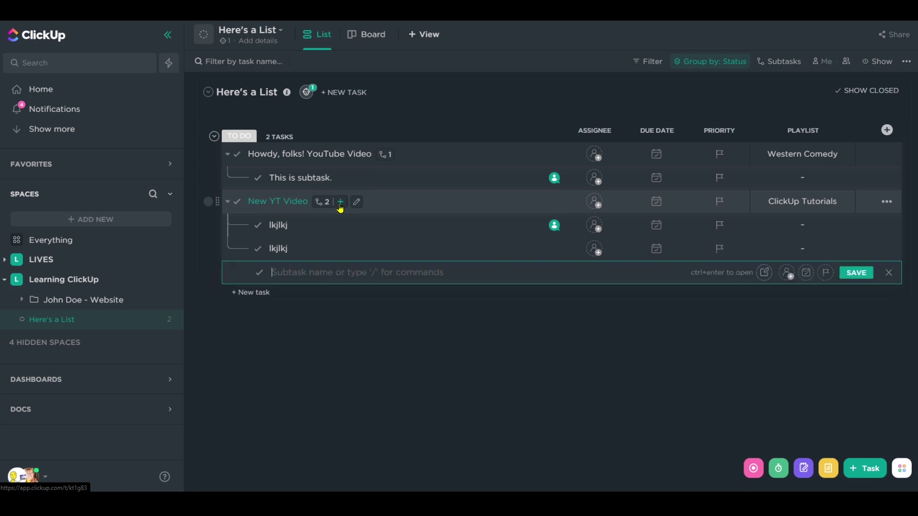
text(lkjlkj)
click(786, 272)
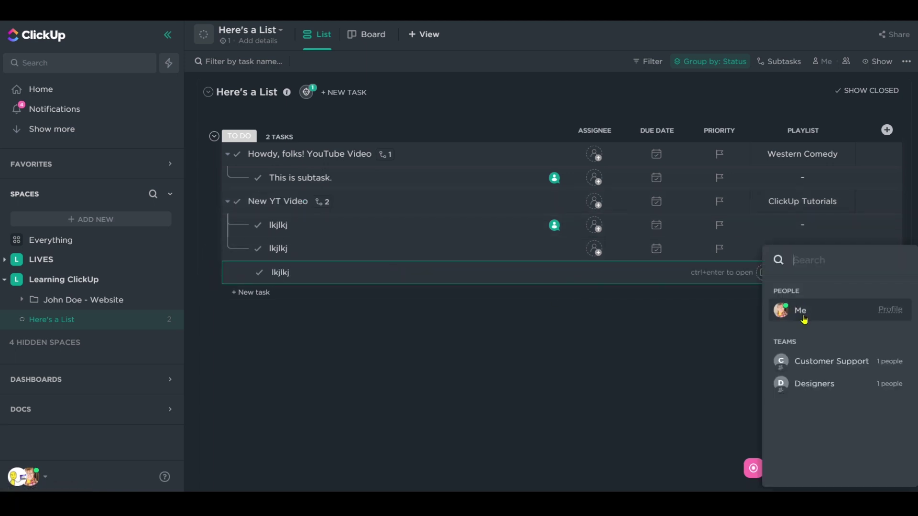
click(801, 310)
click(852, 272)
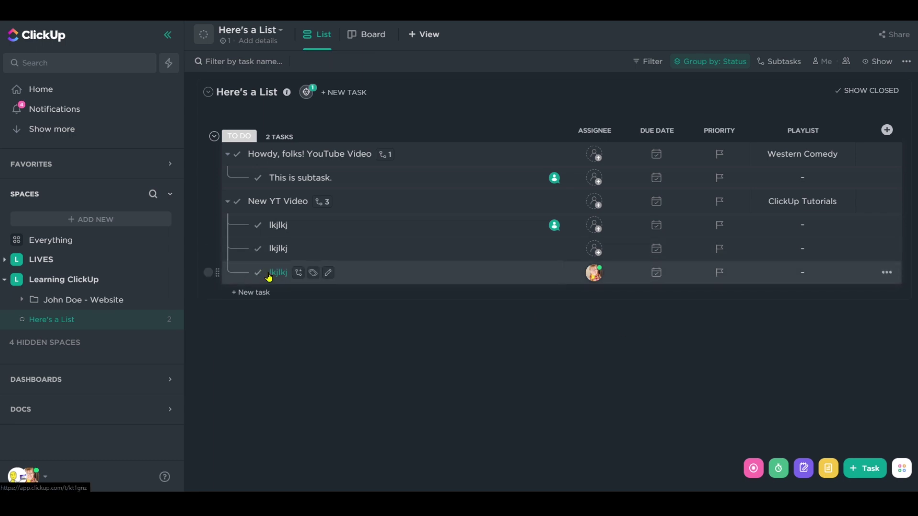
click(271, 274)
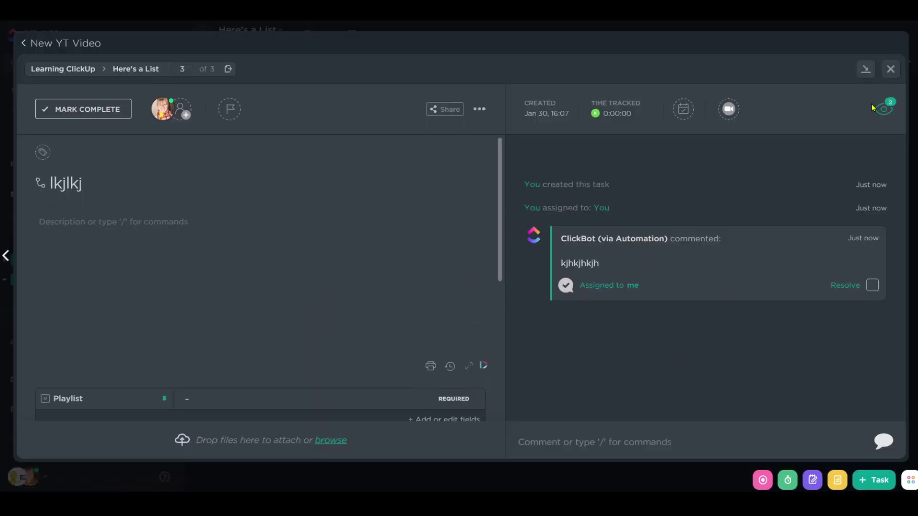
click(888, 79)
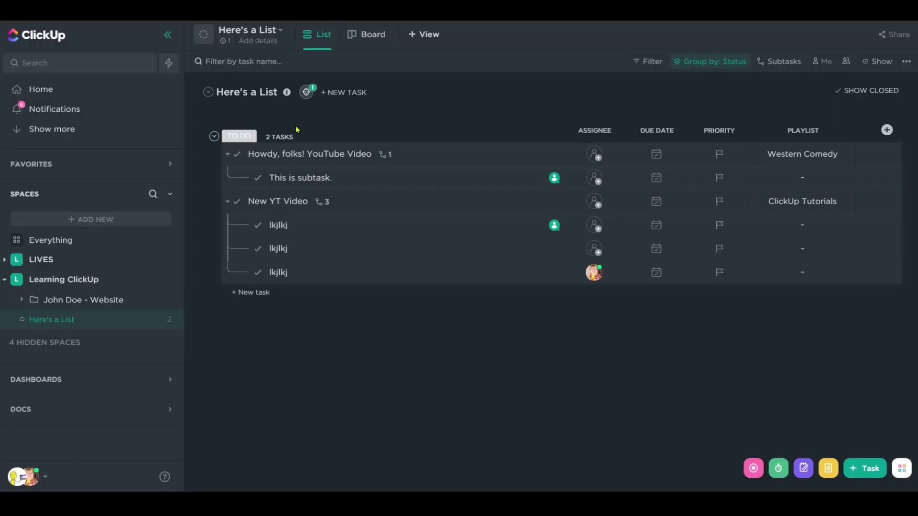
Edit the 'kjhkjhkjh' automation so its condition reads Tag is not set.
click(311, 97)
click(340, 123)
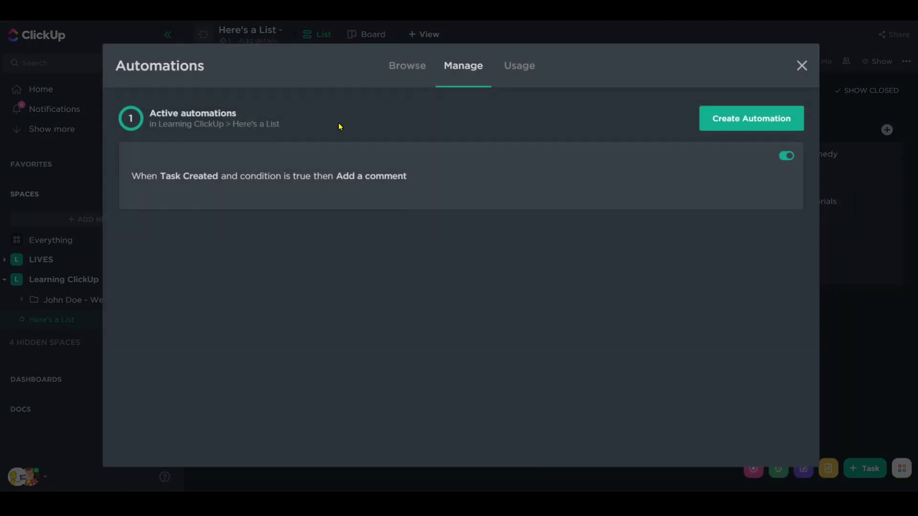
click(747, 157)
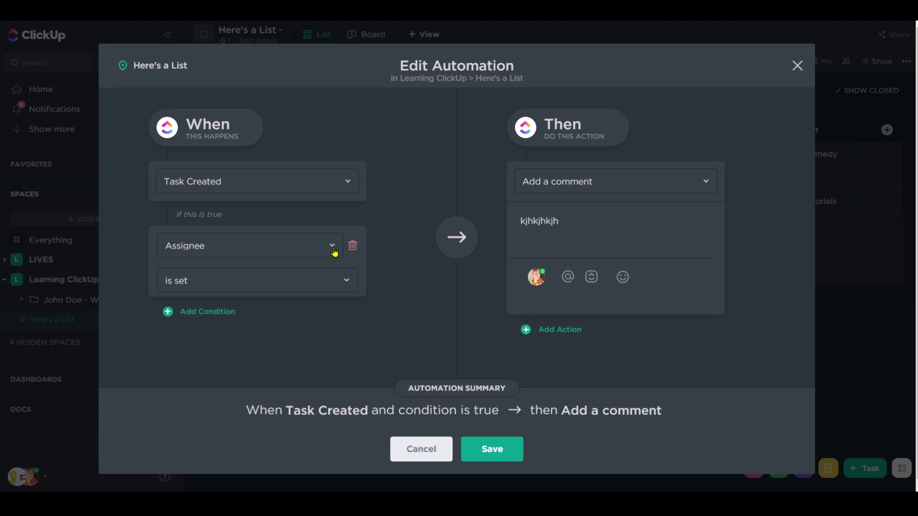
click(325, 256)
click(207, 394)
double_click(596, 222)
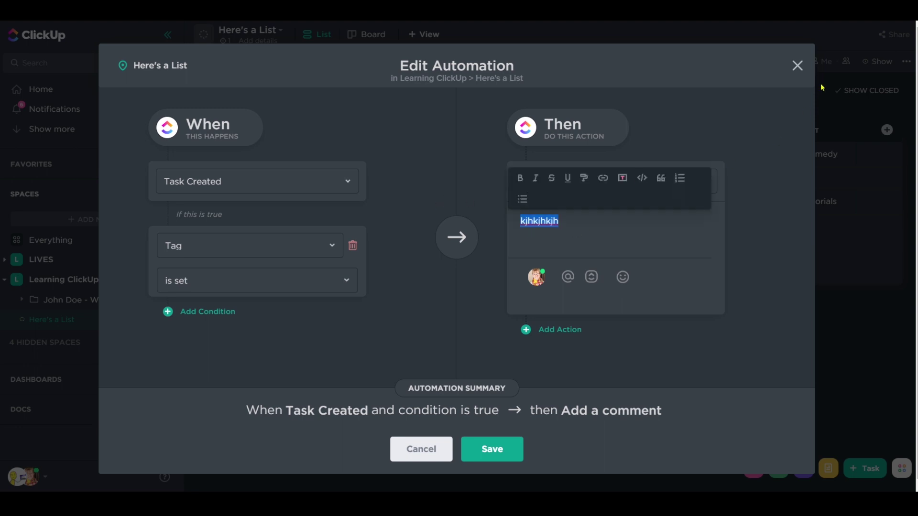
click(798, 66)
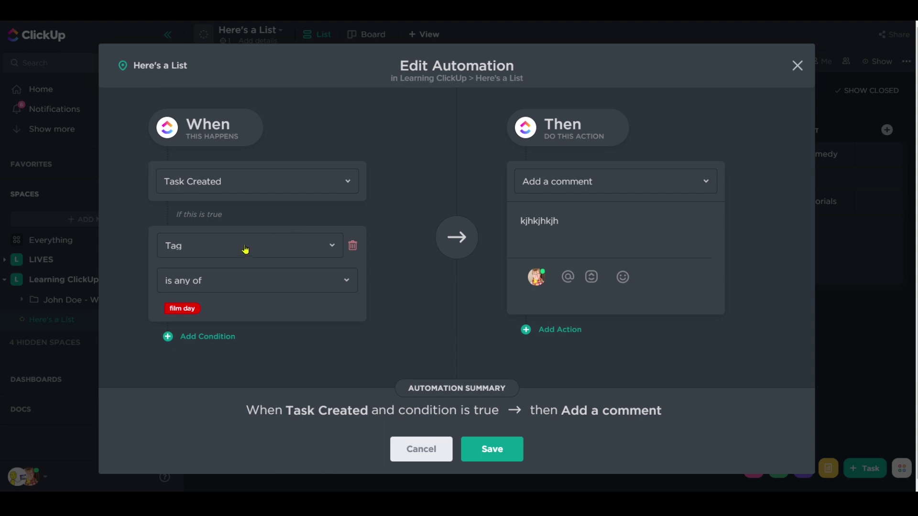
click(187, 285)
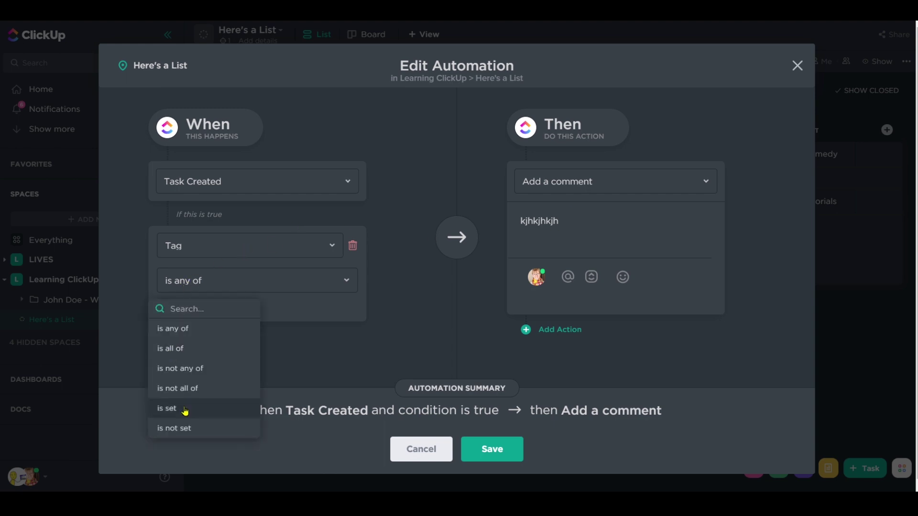
click(190, 429)
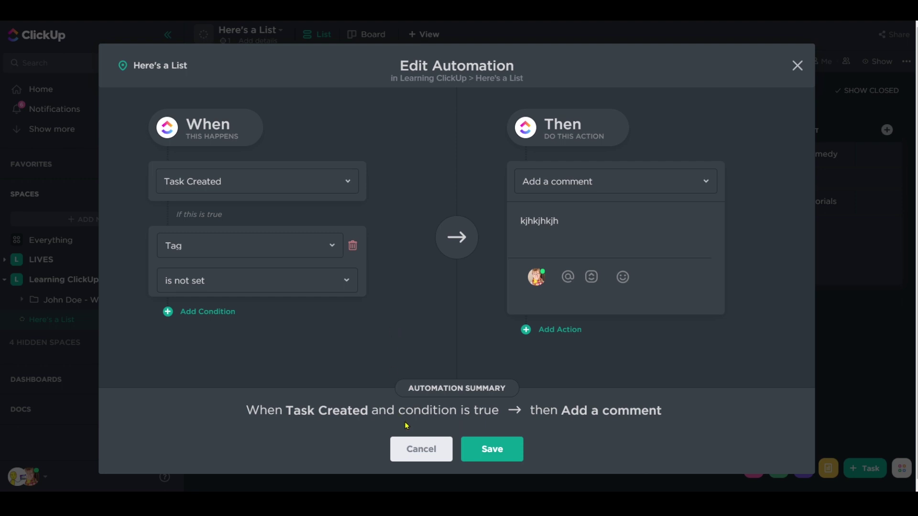
Delete the Tag condition, then add and delete a Status condition, leaving none.
click(353, 247)
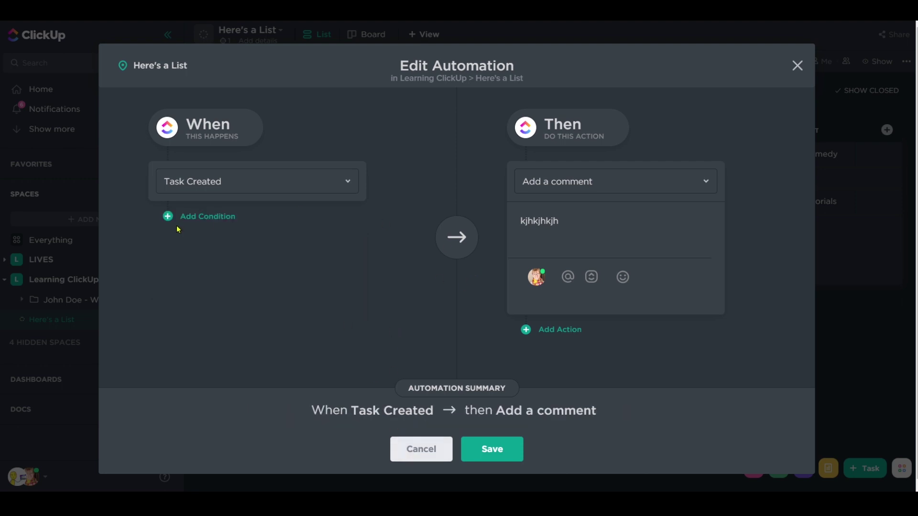
click(189, 218)
click(225, 254)
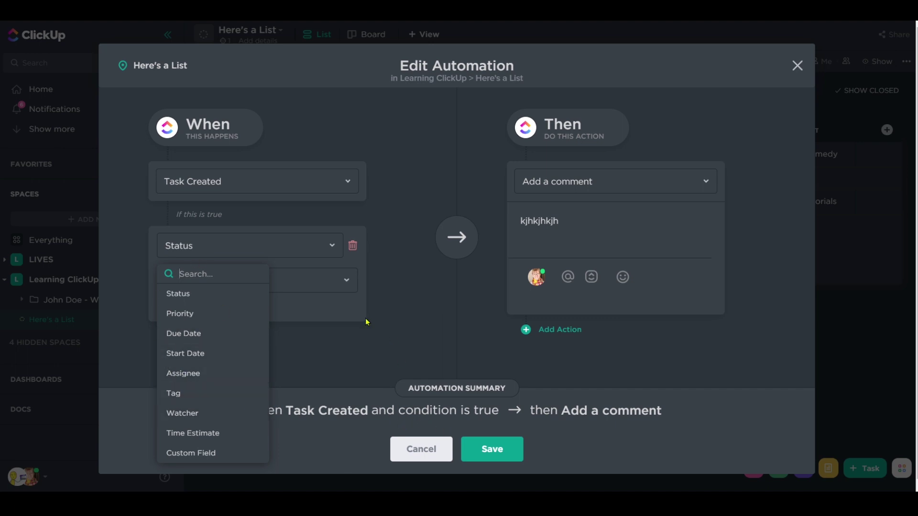
click(343, 345)
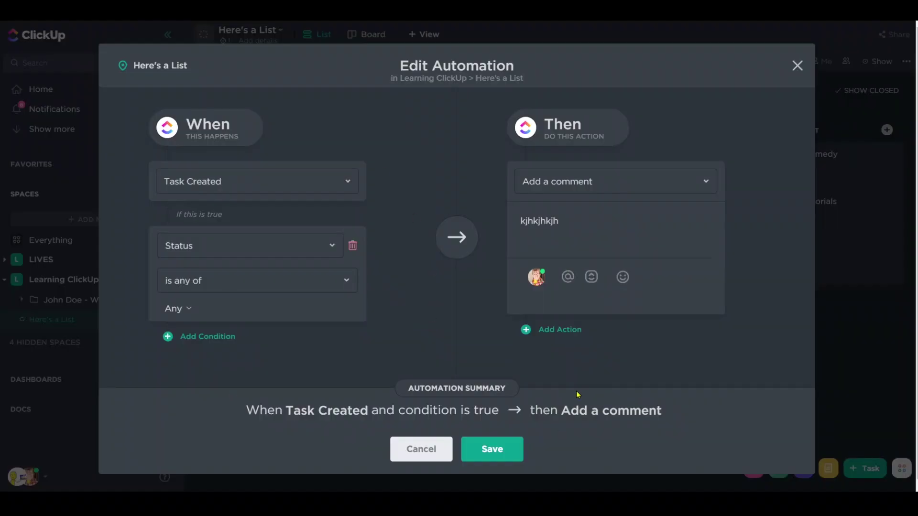
click(353, 247)
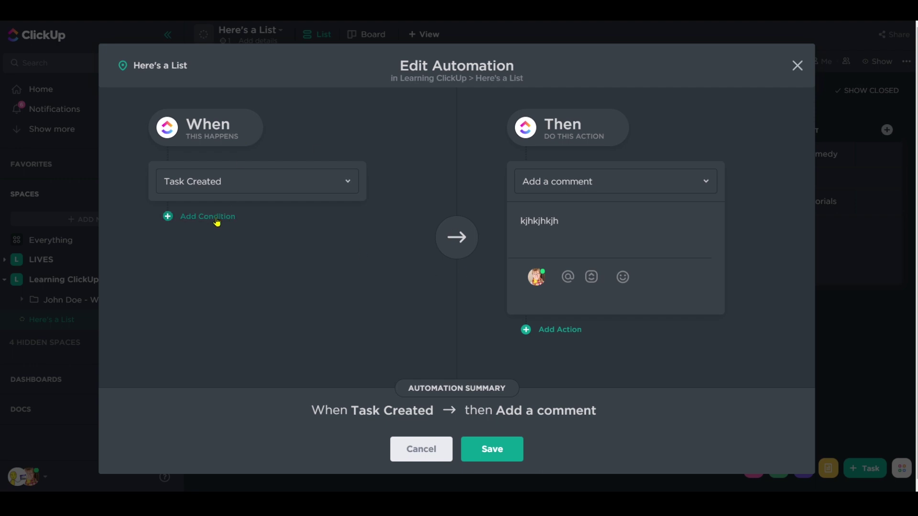